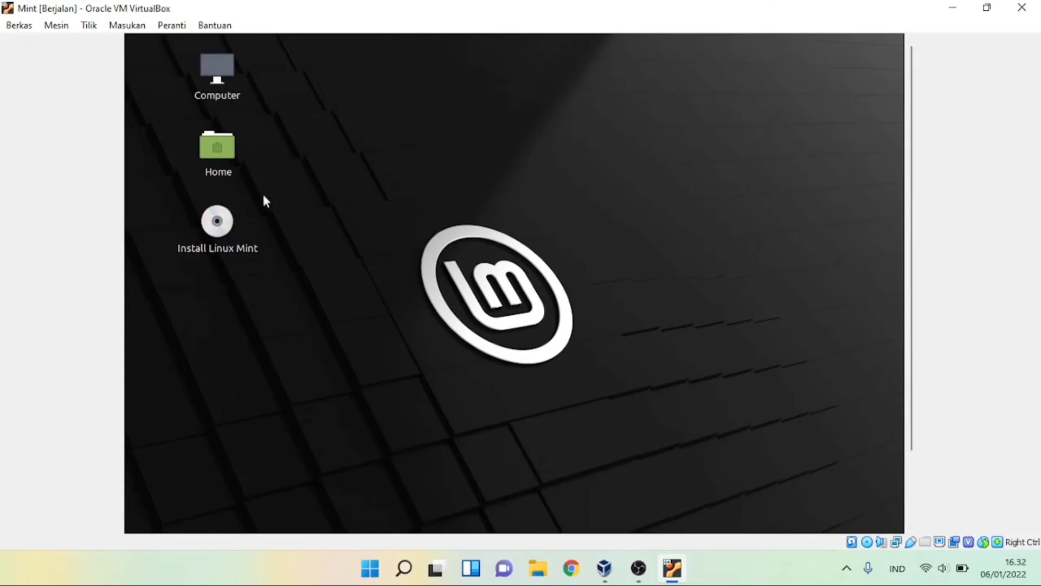
Launch the Linux Mint installer from the live desktop and choose English as the installation language.
{"action": "double_click", "coordinate": [220, 223]}
{"action": "mouse_move", "coordinate": [911, 162]}
{"action": "left_mouse_down"}
{"action": "mouse_move", "coordinate": [912, 320]}
{"action": "mouse_move", "coordinate": [899, 266]}
{"action": "mouse_move", "coordinate": [903, 175]}
{"action": "left_mouse_up"}
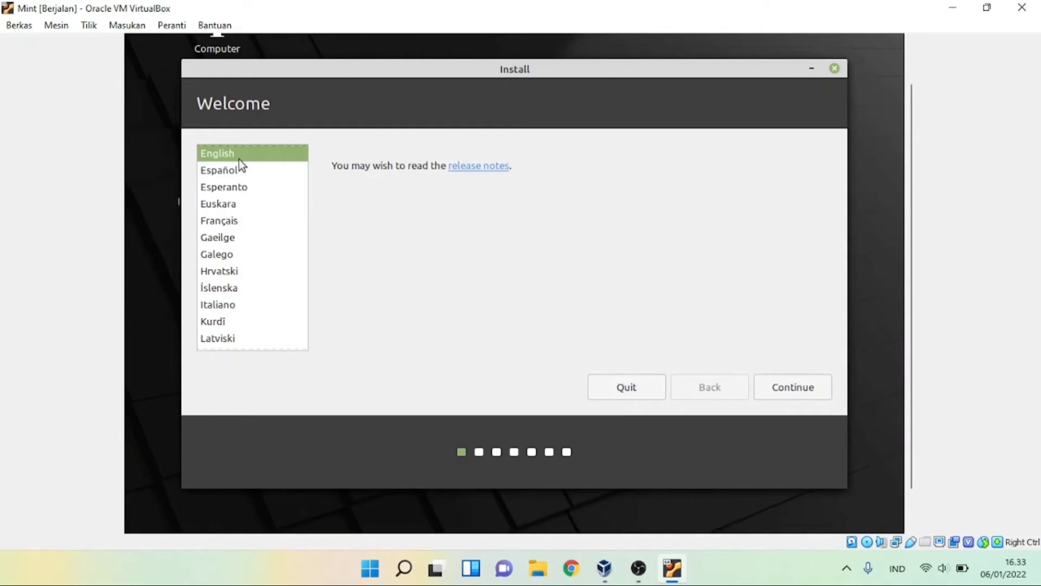
{"action": "left_click", "coordinate": [801, 386]}
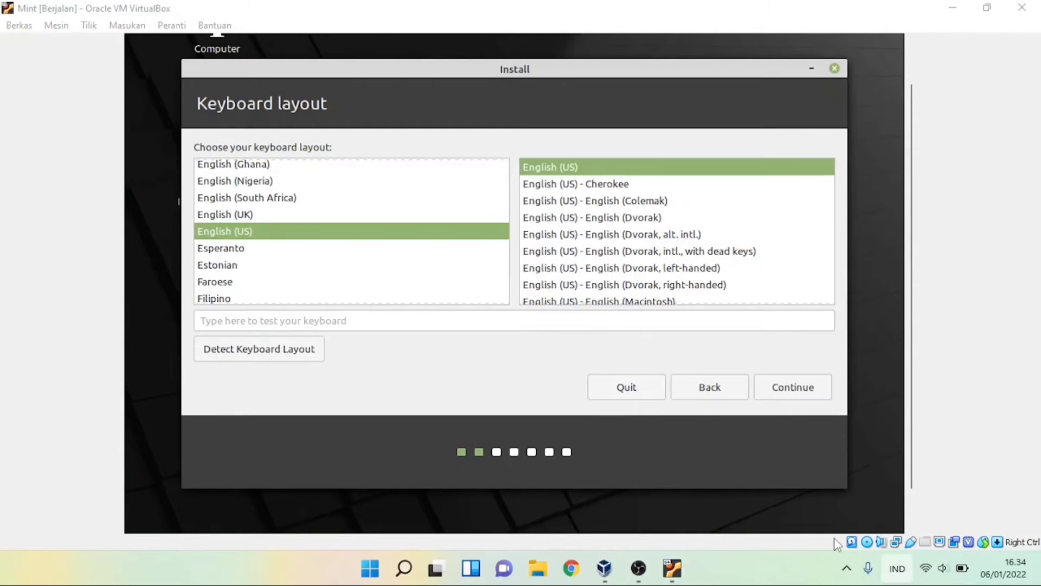
Accept the English (US) keyboard layout and continue without installing multimedia codecs.
{"action": "left_click", "coordinate": [749, 6]}
{"action": "left_click", "coordinate": [784, 387]}
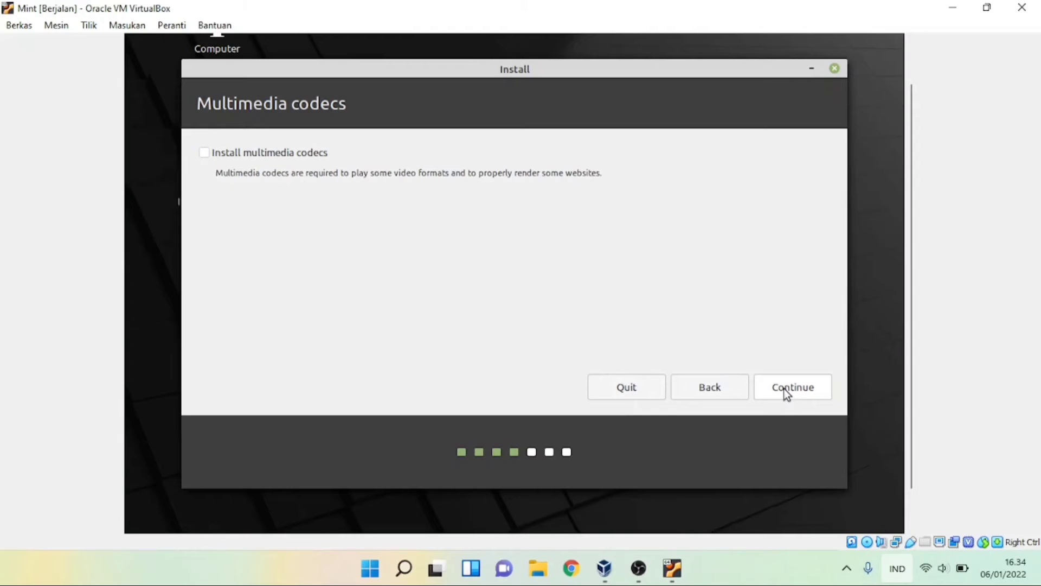
{"action": "left_click", "coordinate": [821, 390]}
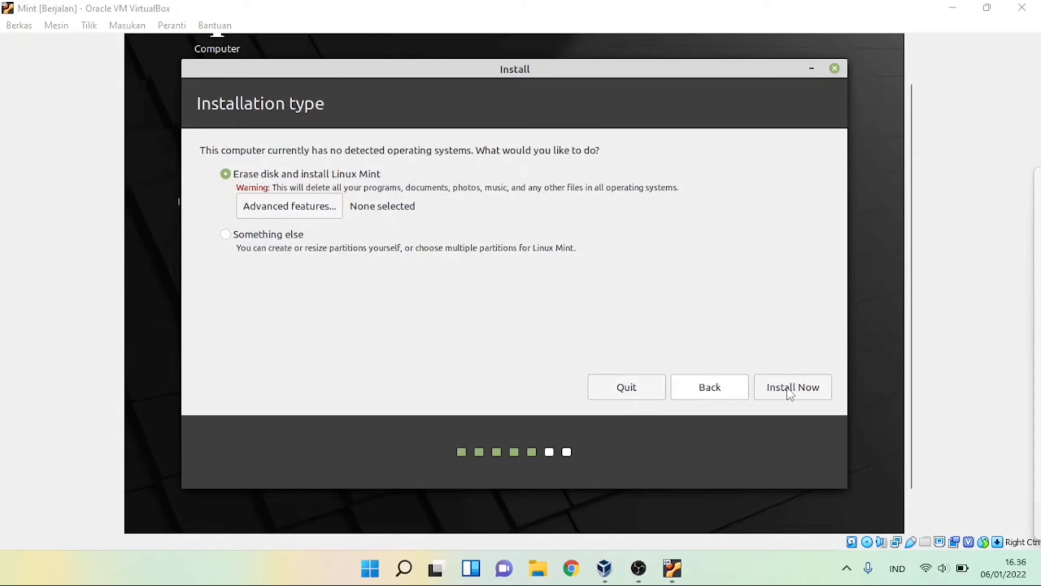
Start the installation with Erase disk and install Linux Mint, confirm writing the disk changes, and accept Jakarta as the location.
{"action": "left_click", "coordinate": [268, 178]}
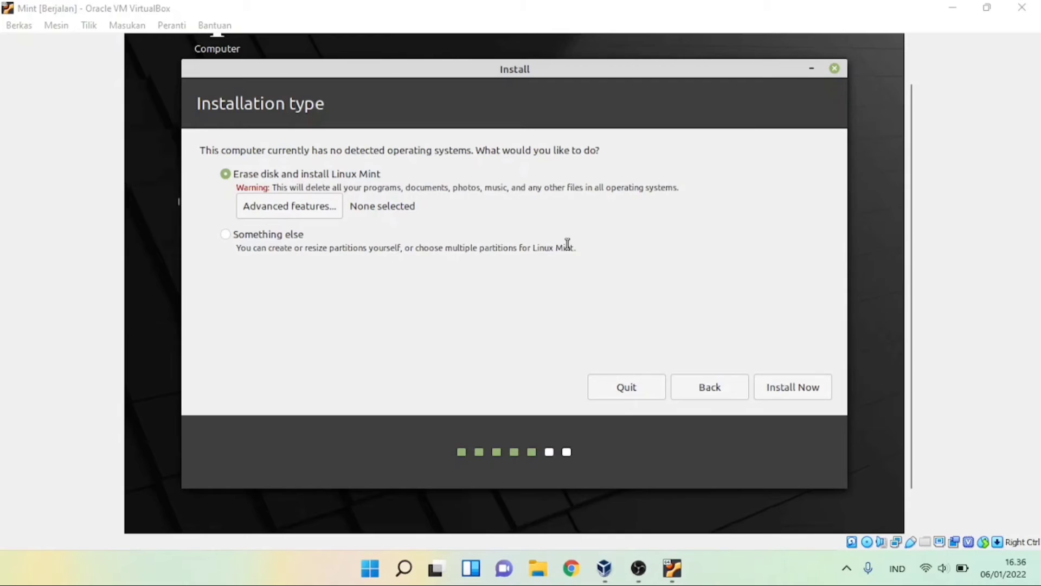
{"action": "left_click", "coordinate": [226, 176]}
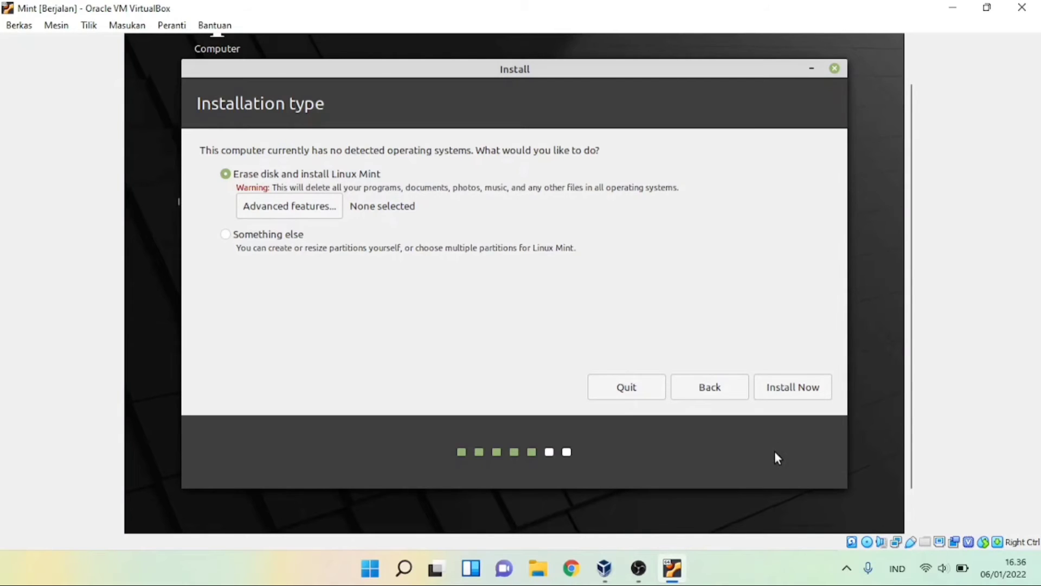
{"action": "left_click", "coordinate": [776, 388]}
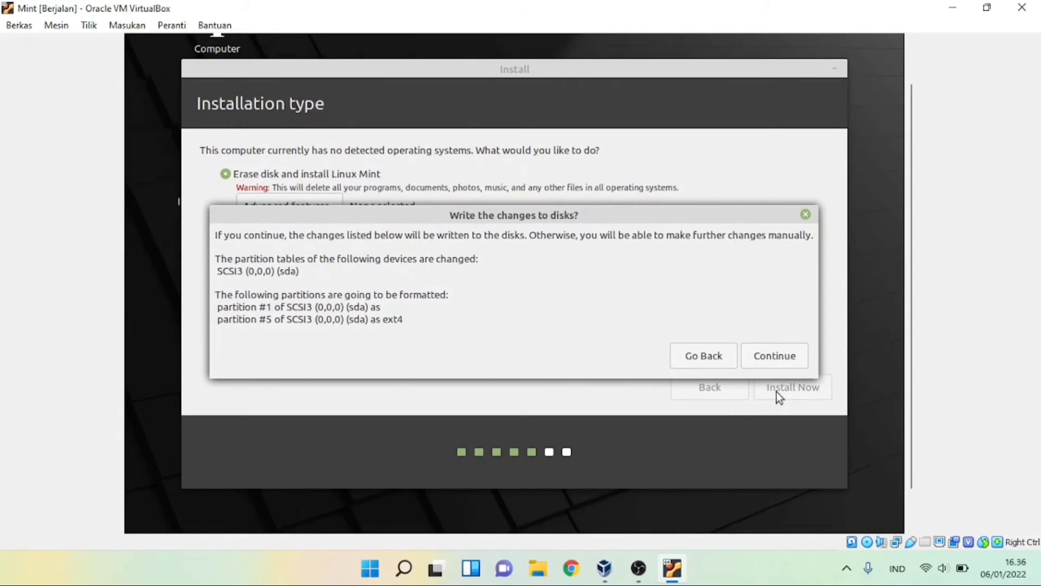
{"action": "left_click", "coordinate": [777, 360]}
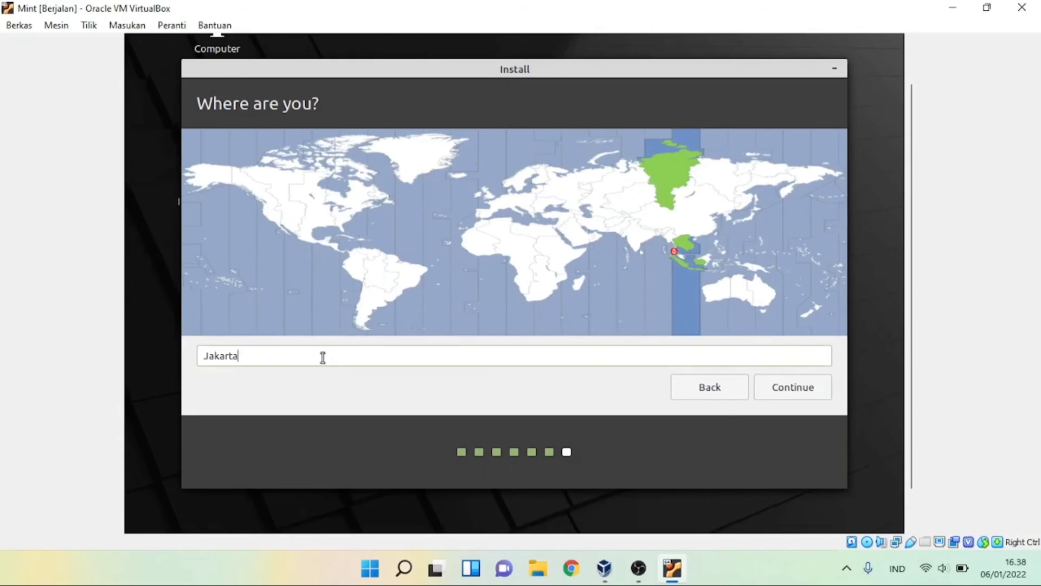
{"action": "left_click", "coordinate": [819, 389]}
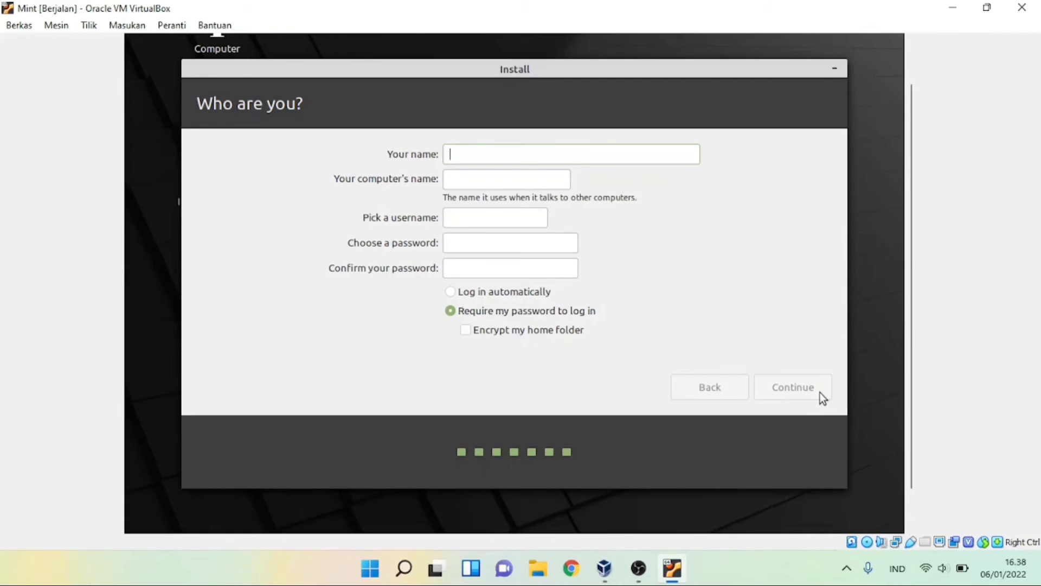
Enter the account holder's name, letting the installer derive the computer name and username from it.
{"action": "type", "text": "min"}
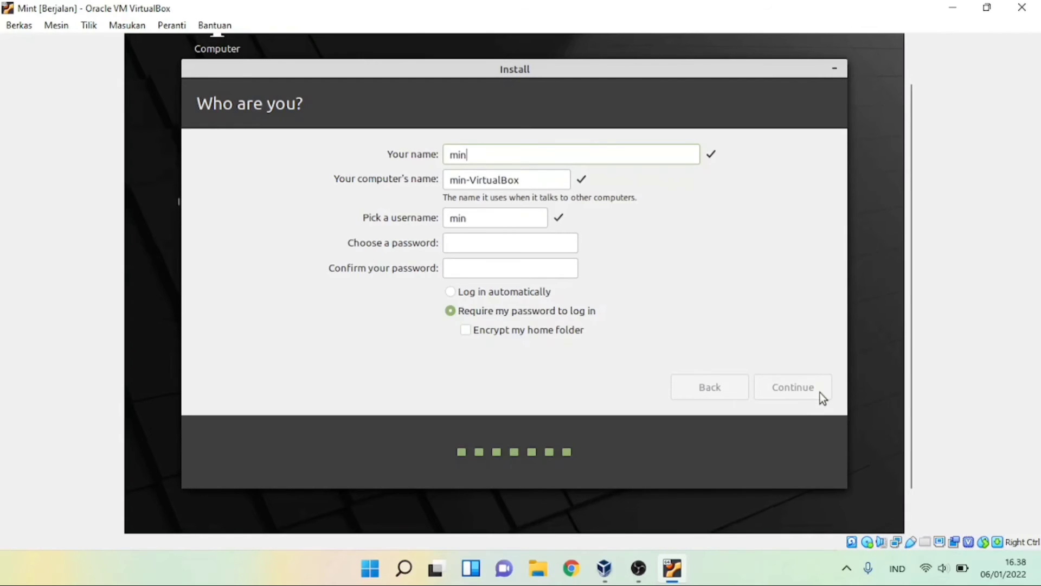
{"action": "type", "text": "t.bagu"}
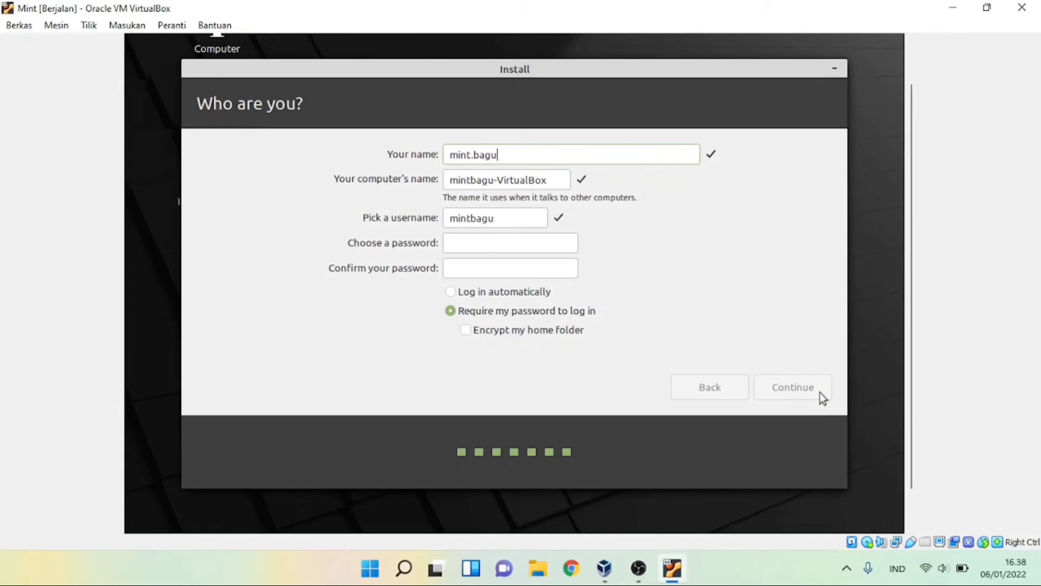
{"action": "type", "text": "s.rend"}
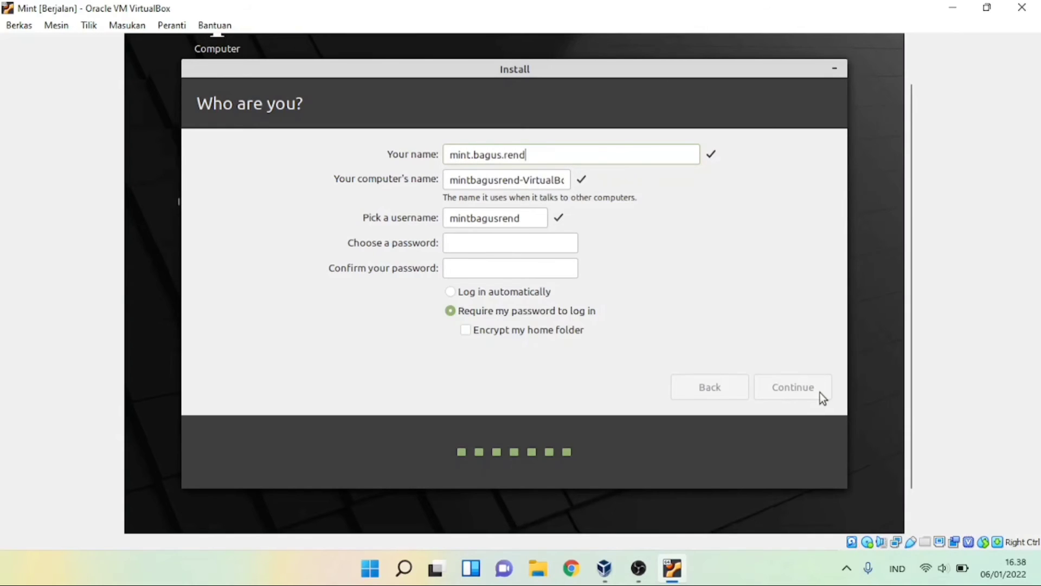
{"action": "type", "text": "ra"}
Enter and confirm the account password with password login required, and continue the installation.
{"action": "left_click", "coordinate": [474, 247]}
{"action": "type", "text": "**"}
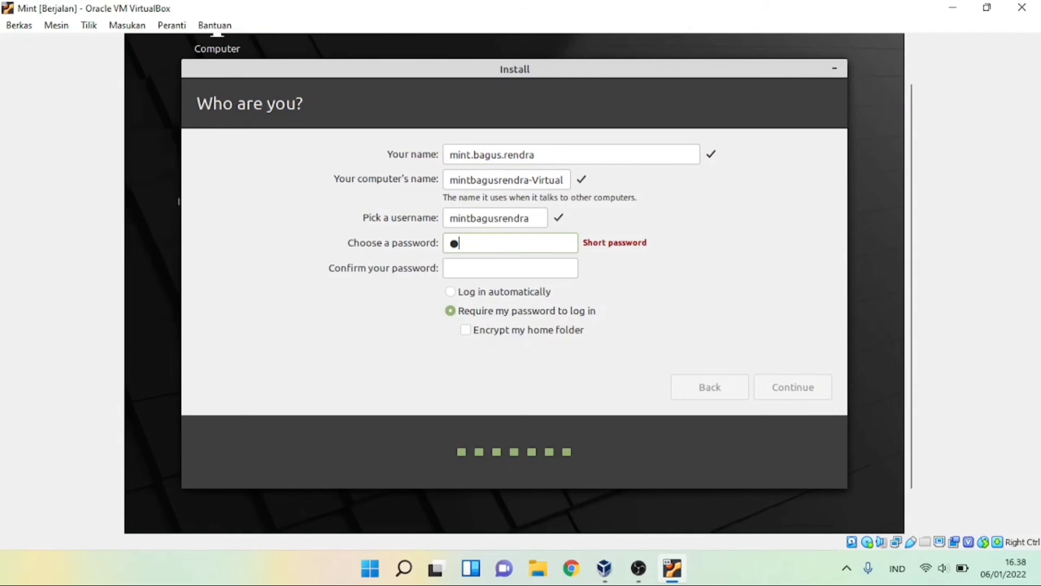
{"action": "type", "text": "******"}
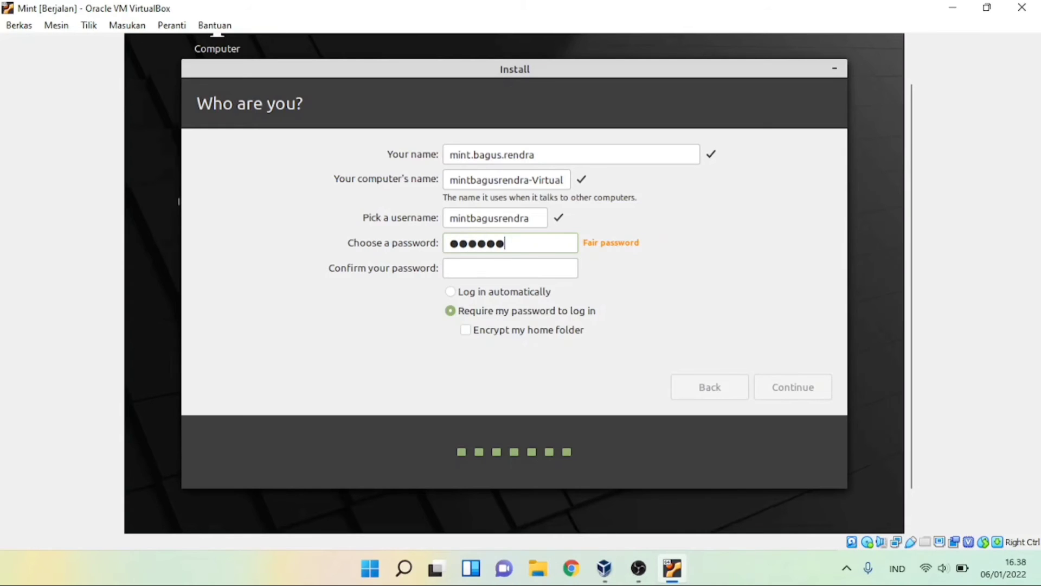
{"action": "type", "text": "****"}
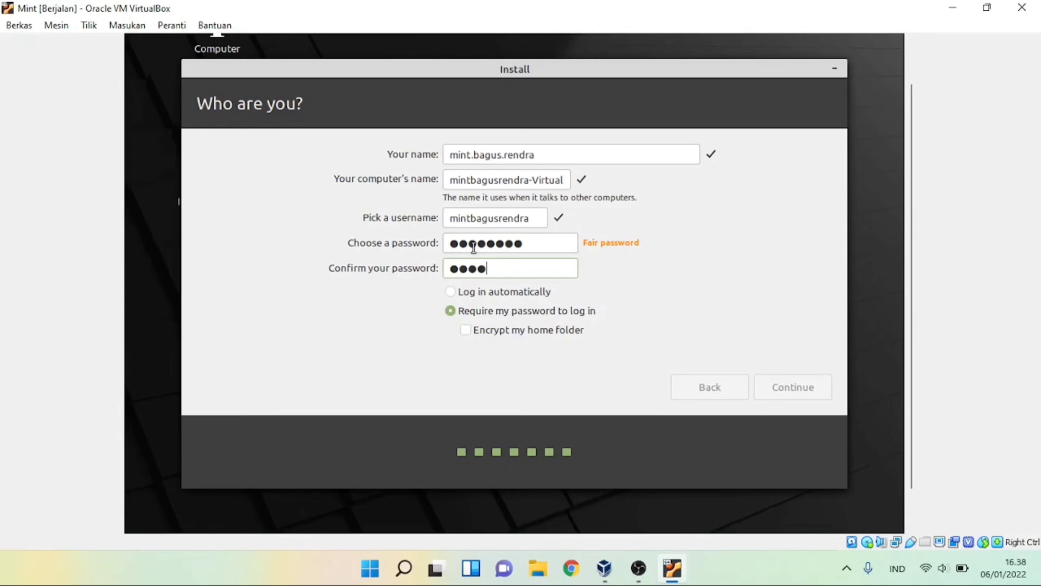
{"action": "type", "text": "****"}
{"action": "left_click", "coordinate": [821, 386]}
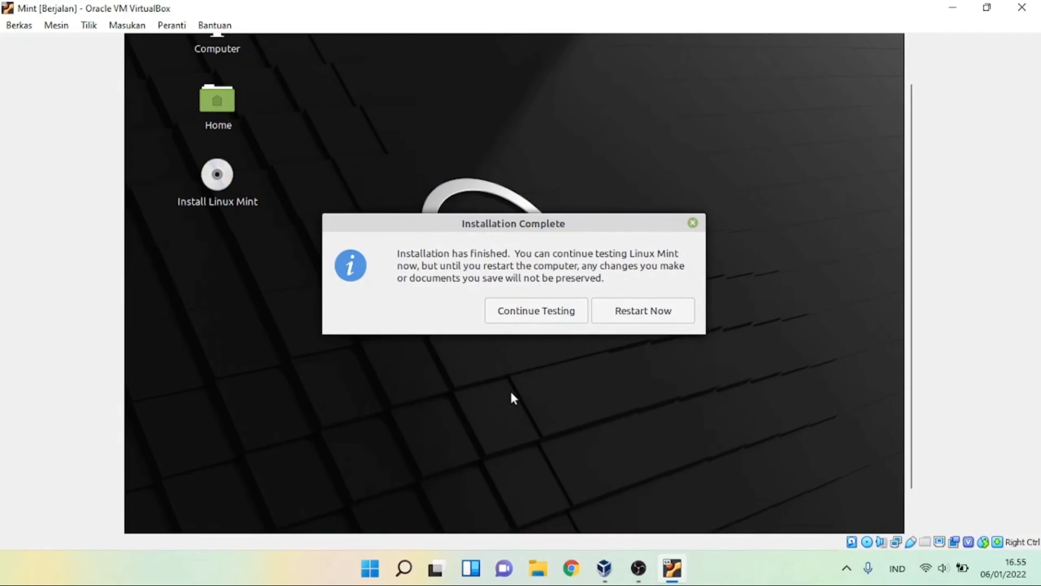
Choose to restart from the completed installation, and power off the Mint virtual machine with Matikan mesin.
{"action": "left_click", "coordinate": [635, 311]}
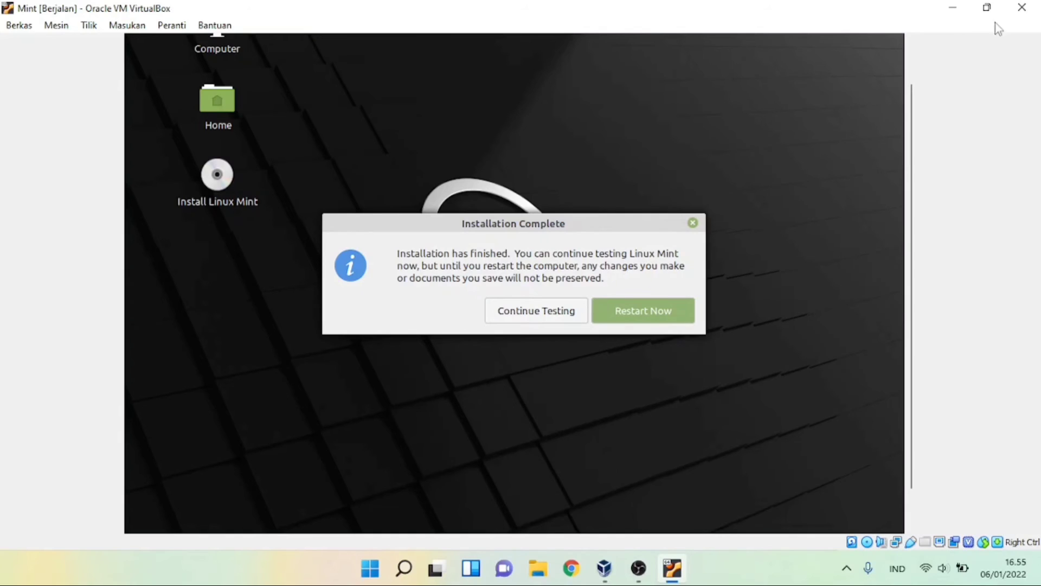
{"action": "left_click", "coordinate": [1023, 8]}
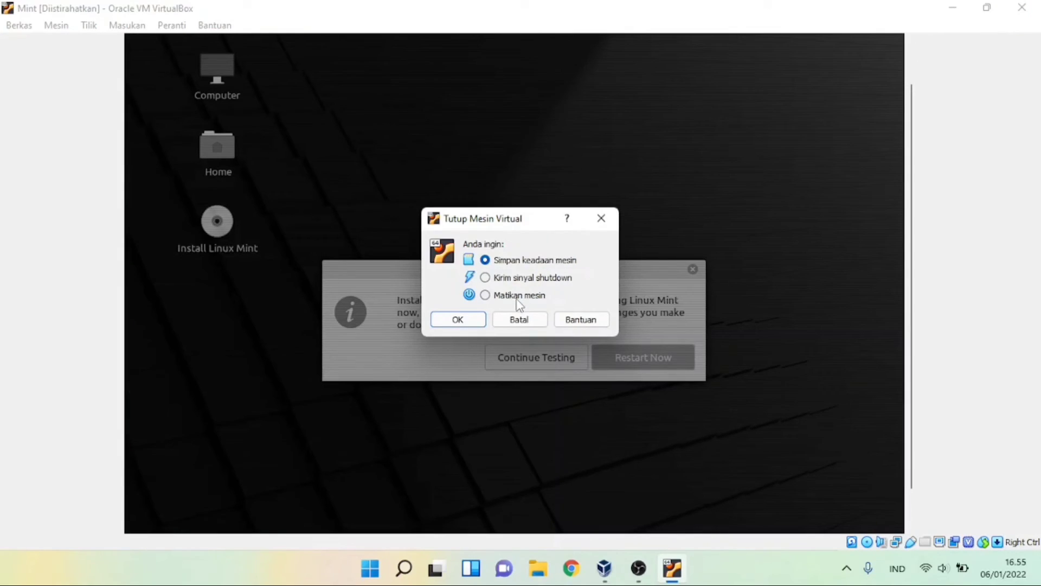
{"action": "left_click", "coordinate": [510, 296]}
{"action": "left_click", "coordinate": [457, 321]}
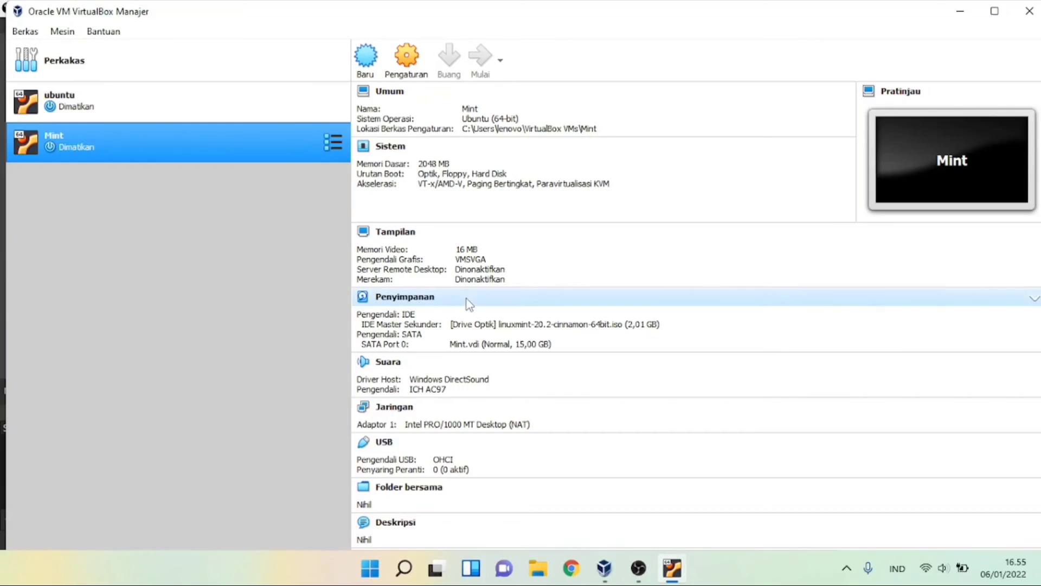
Move Hard Disk to first place in the boot order in the Mint machine's system settings.
{"action": "left_click", "coordinate": [411, 69]}
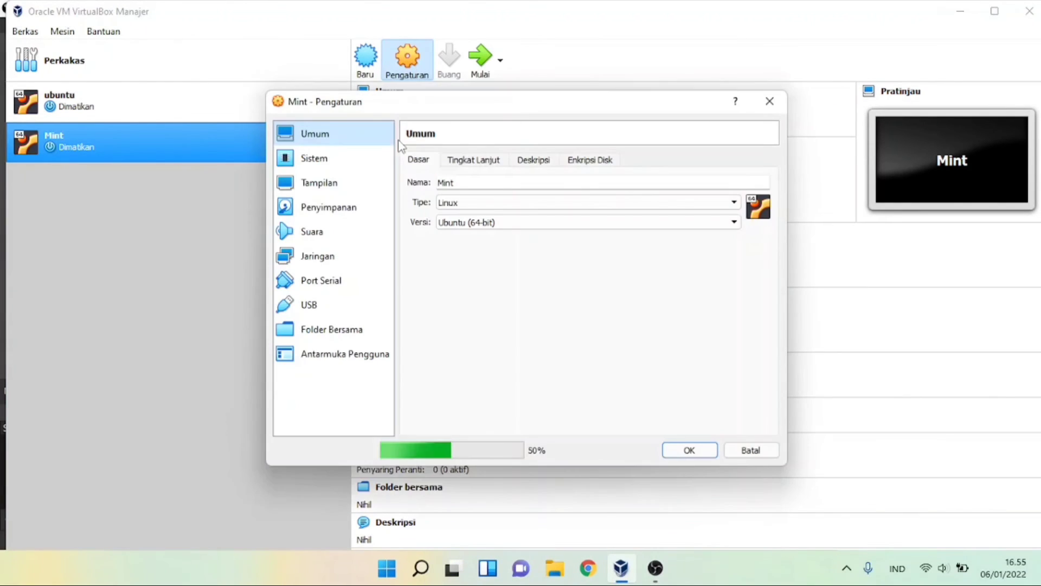
{"action": "left_click", "coordinate": [342, 159]}
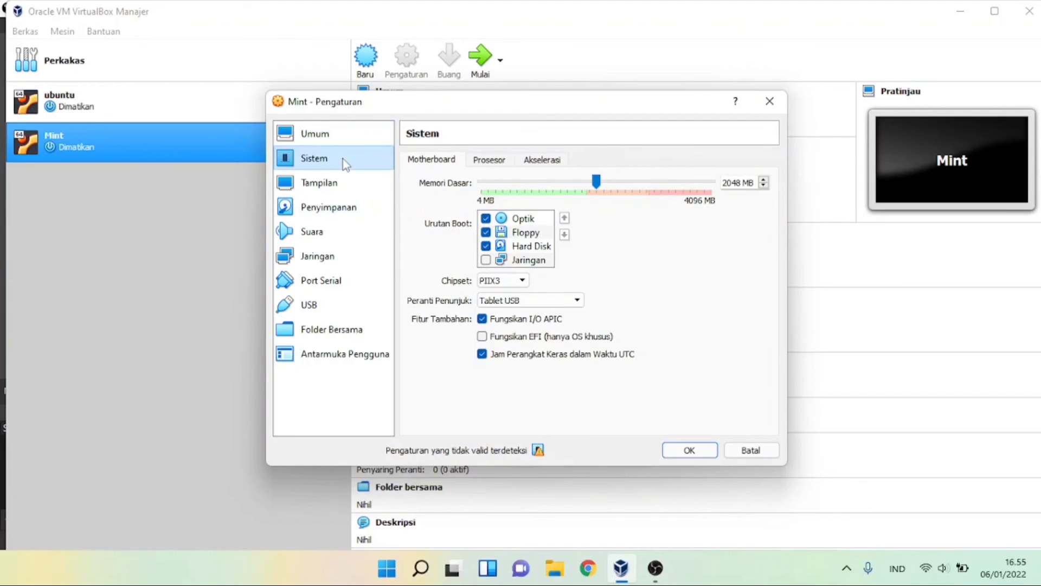
{"action": "left_click", "coordinate": [525, 248]}
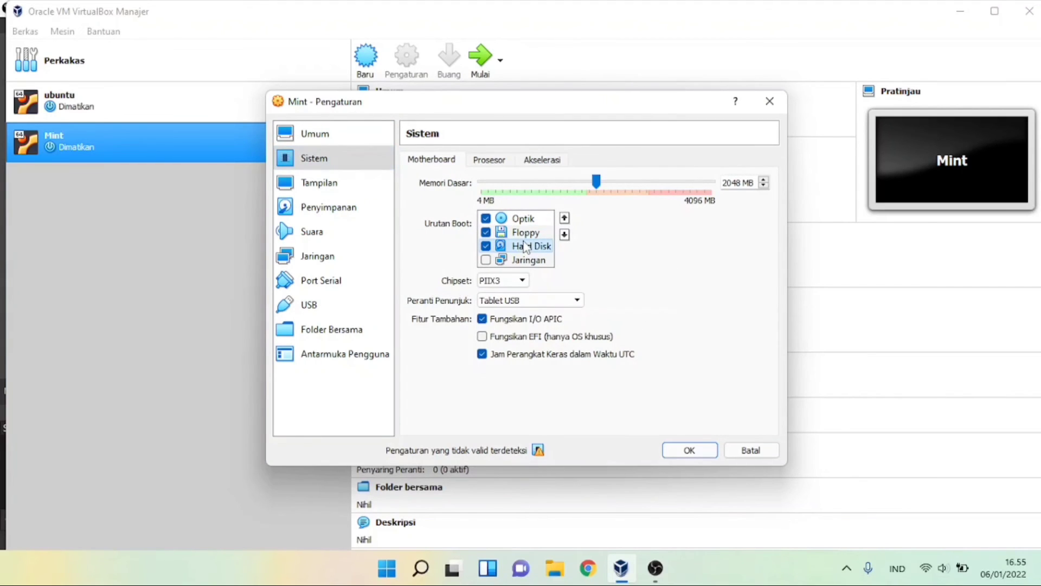
{"action": "left_click", "coordinate": [564, 218]}
{"action": "left_click", "coordinate": [565, 218]}
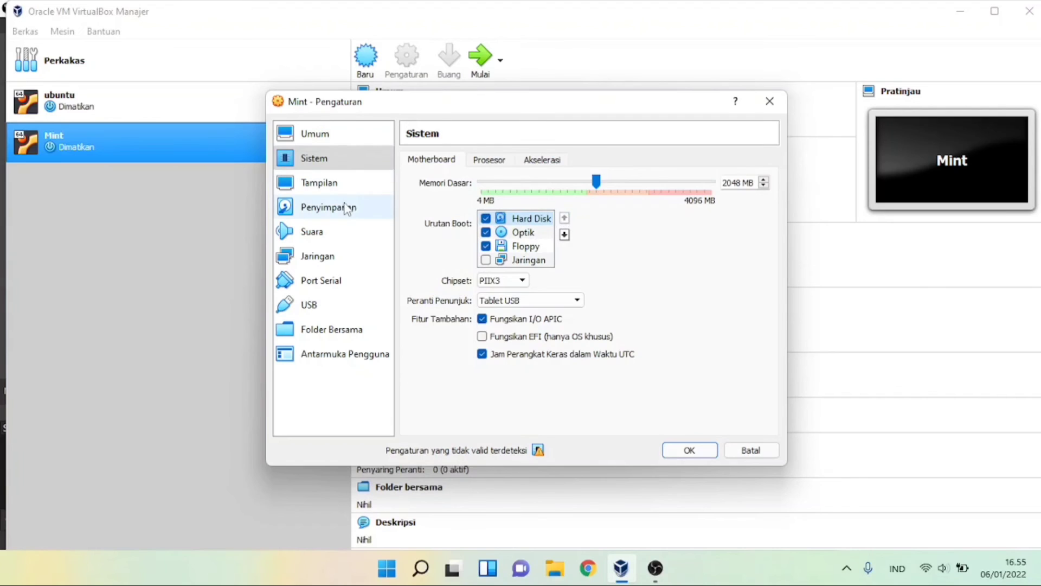
Remove the optical drive holding the linuxmint-20.2-cinnamon-64bit ISO from the IDE controller and save the machine settings.
{"action": "left_click", "coordinate": [320, 206]}
{"action": "left_click", "coordinate": [523, 193]}
{"action": "right_click", "coordinate": [522, 195]}
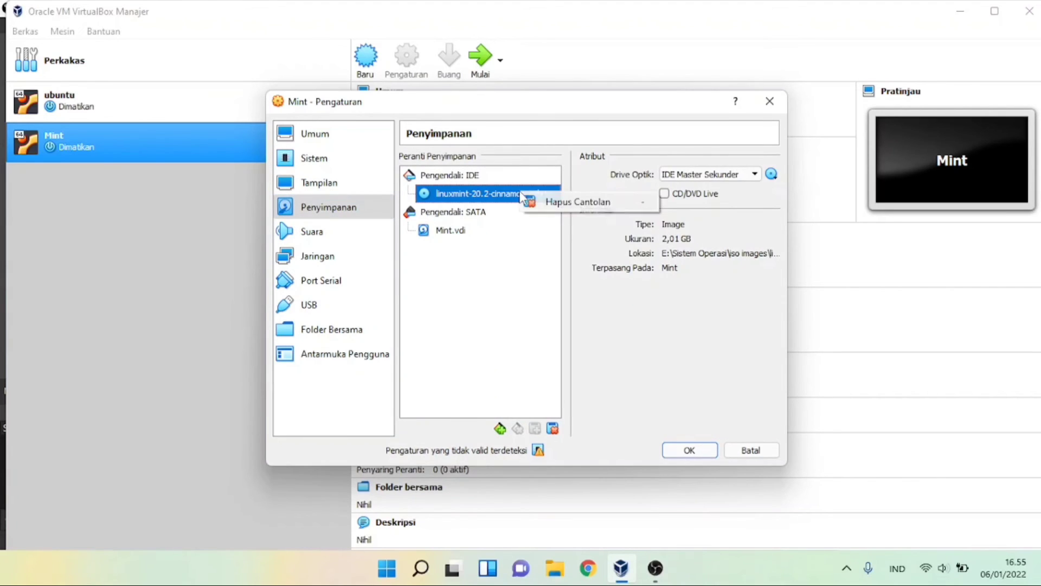
{"action": "left_click", "coordinate": [543, 204]}
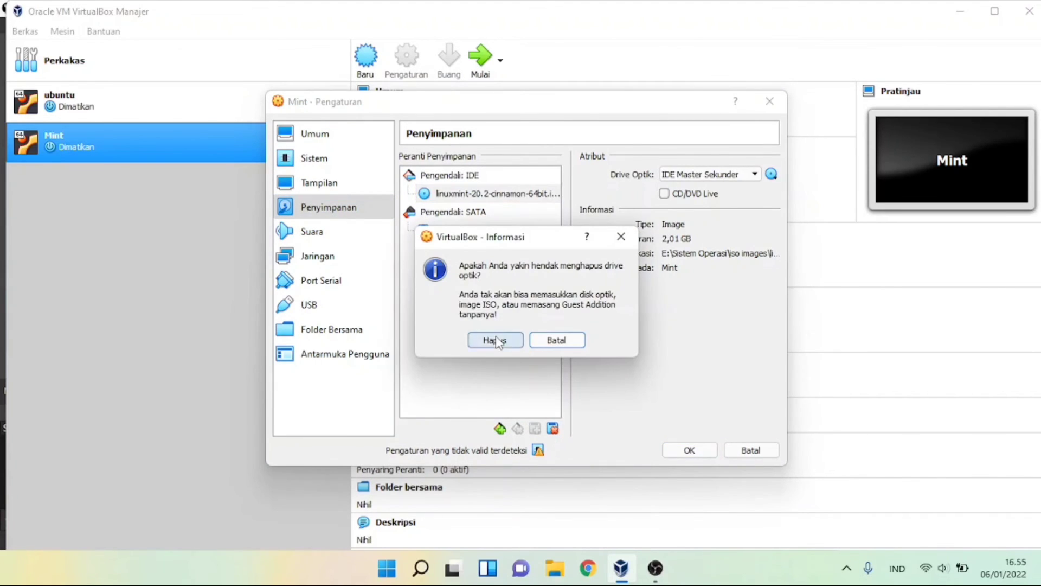
{"action": "left_click", "coordinate": [496, 339]}
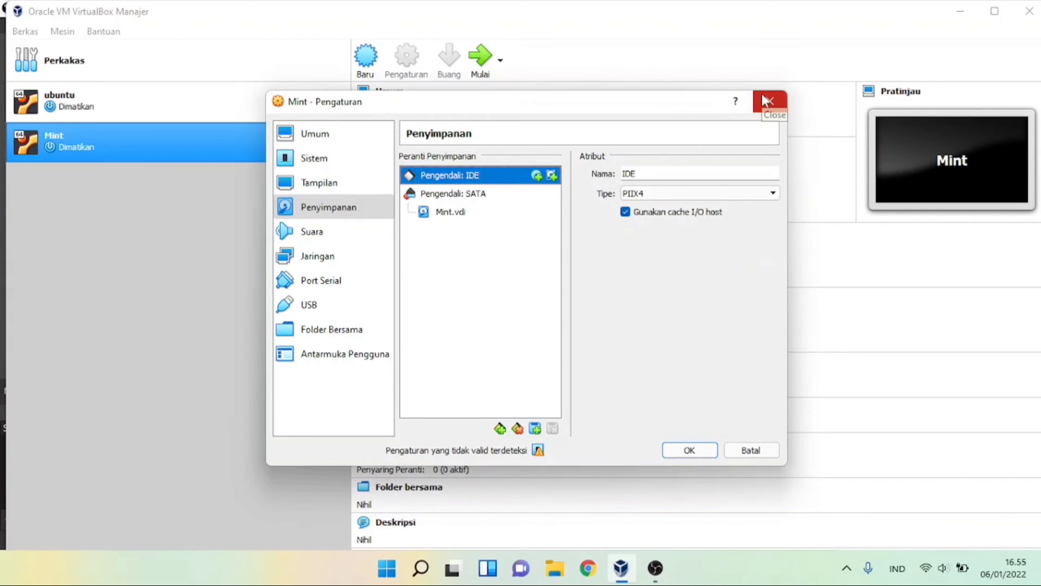
{"action": "left_click", "coordinate": [687, 449]}
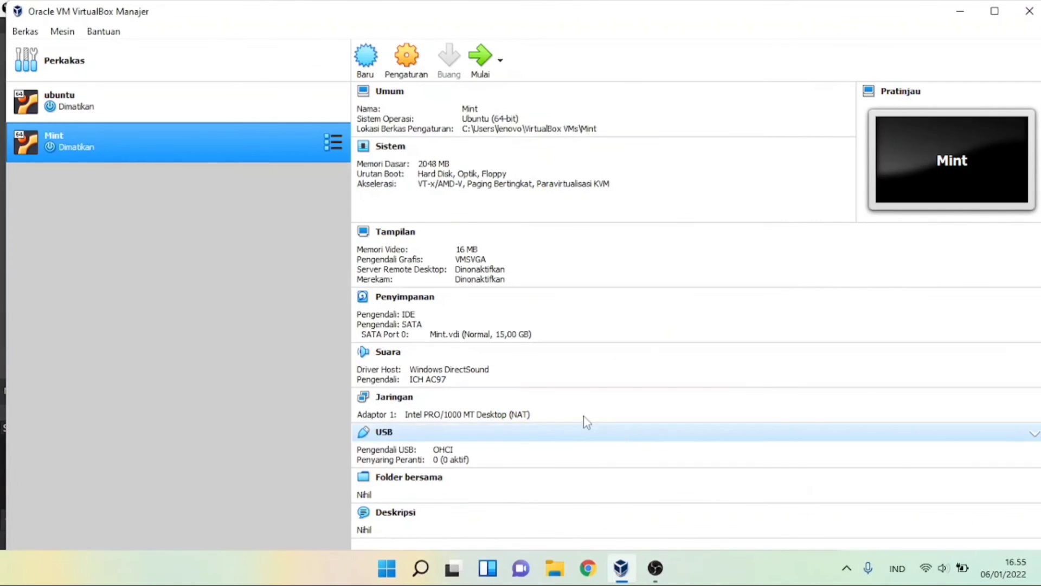
Start the Mint virtual machine and dismiss the keyboard capture and mouse integration messages.
{"action": "left_click", "coordinate": [477, 72]}
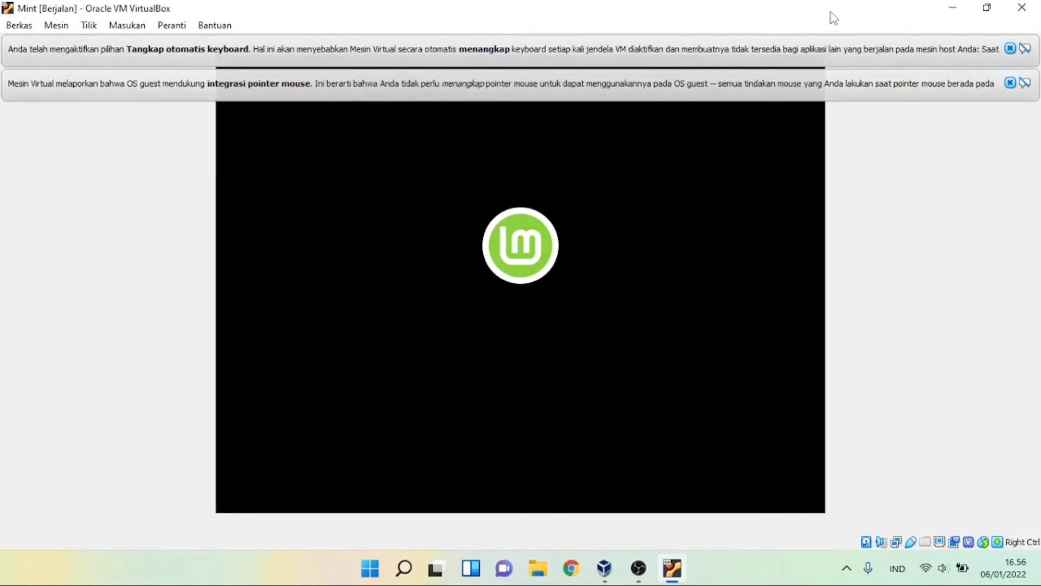
{"action": "left_click", "coordinate": [1019, 49]}
{"action": "left_click", "coordinate": [1019, 49]}
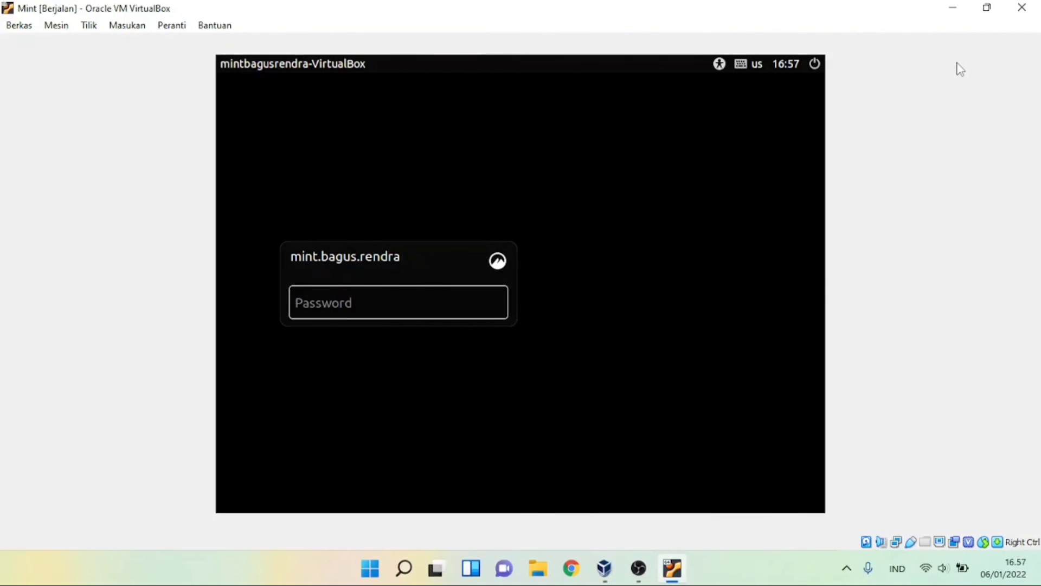
Log in to the installed Linux Mint system with the account password.
{"action": "type", "text": "•"}
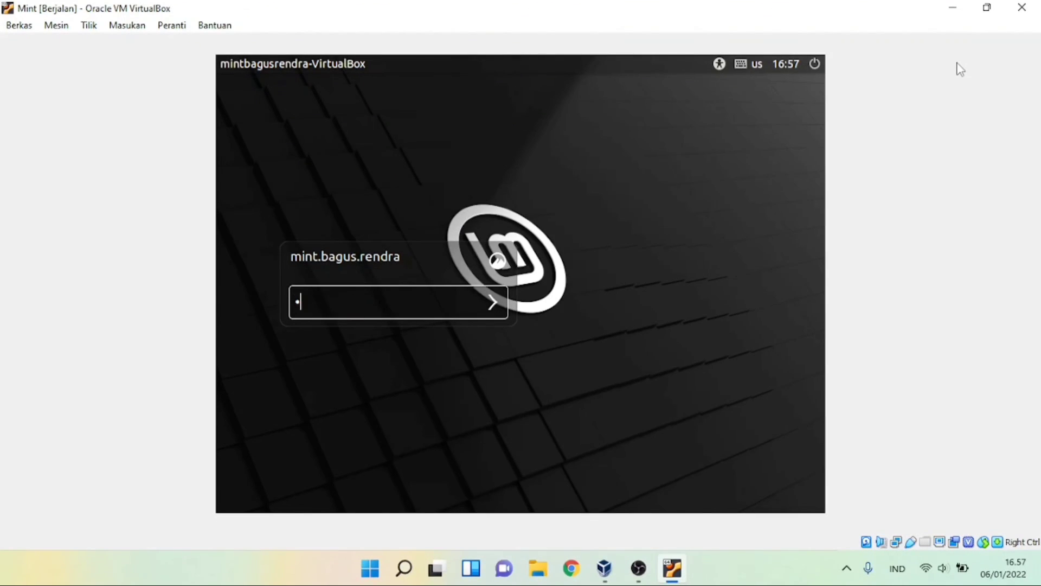
{"action": "type", "text": "•••••••"}
{"action": "key", "text": "Return"}
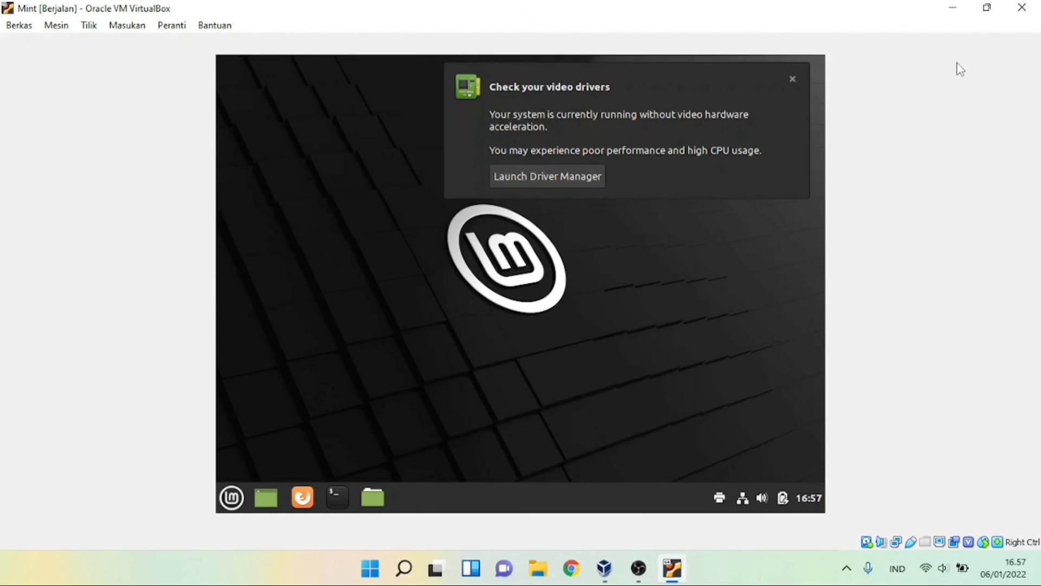
Dismiss the video drivers notification and close the Linux Mint Welcome window.
{"action": "left_click", "coordinate": [791, 80]}
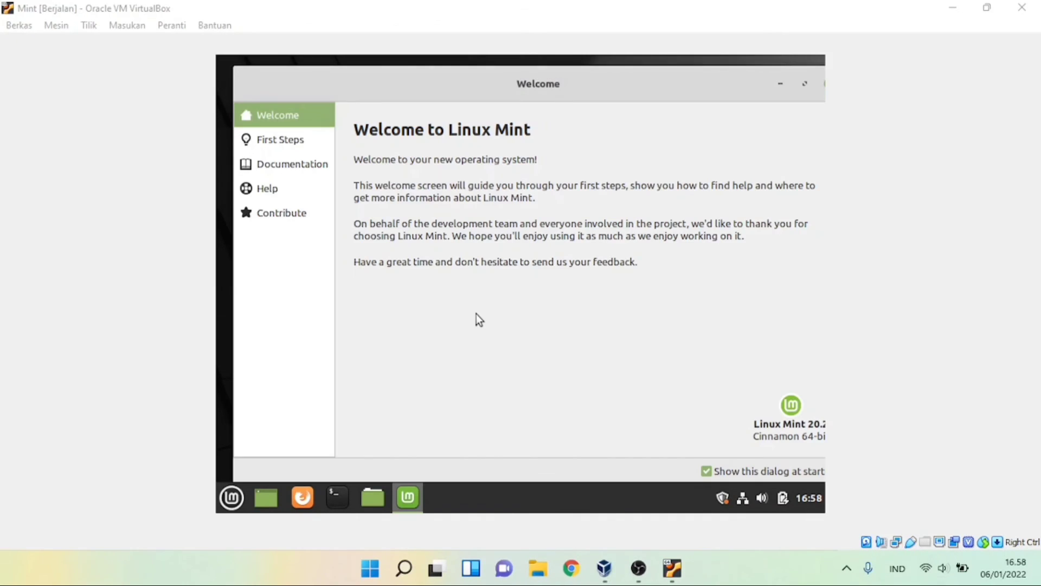
{"action": "left_click_drag", "start_coordinate": [575, 84], "coordinate": [564, 84]}
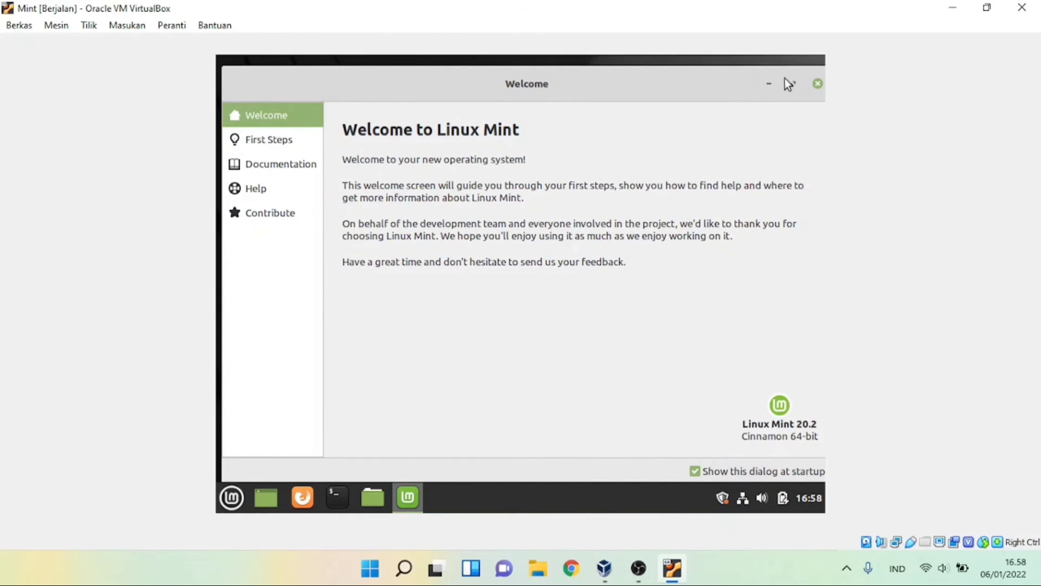
{"action": "left_click", "coordinate": [818, 84]}
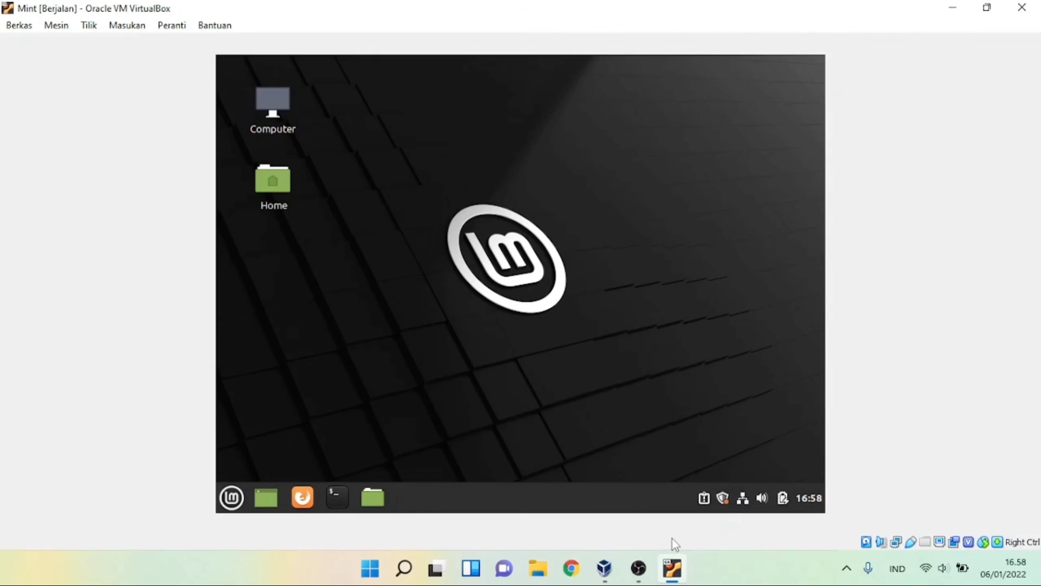